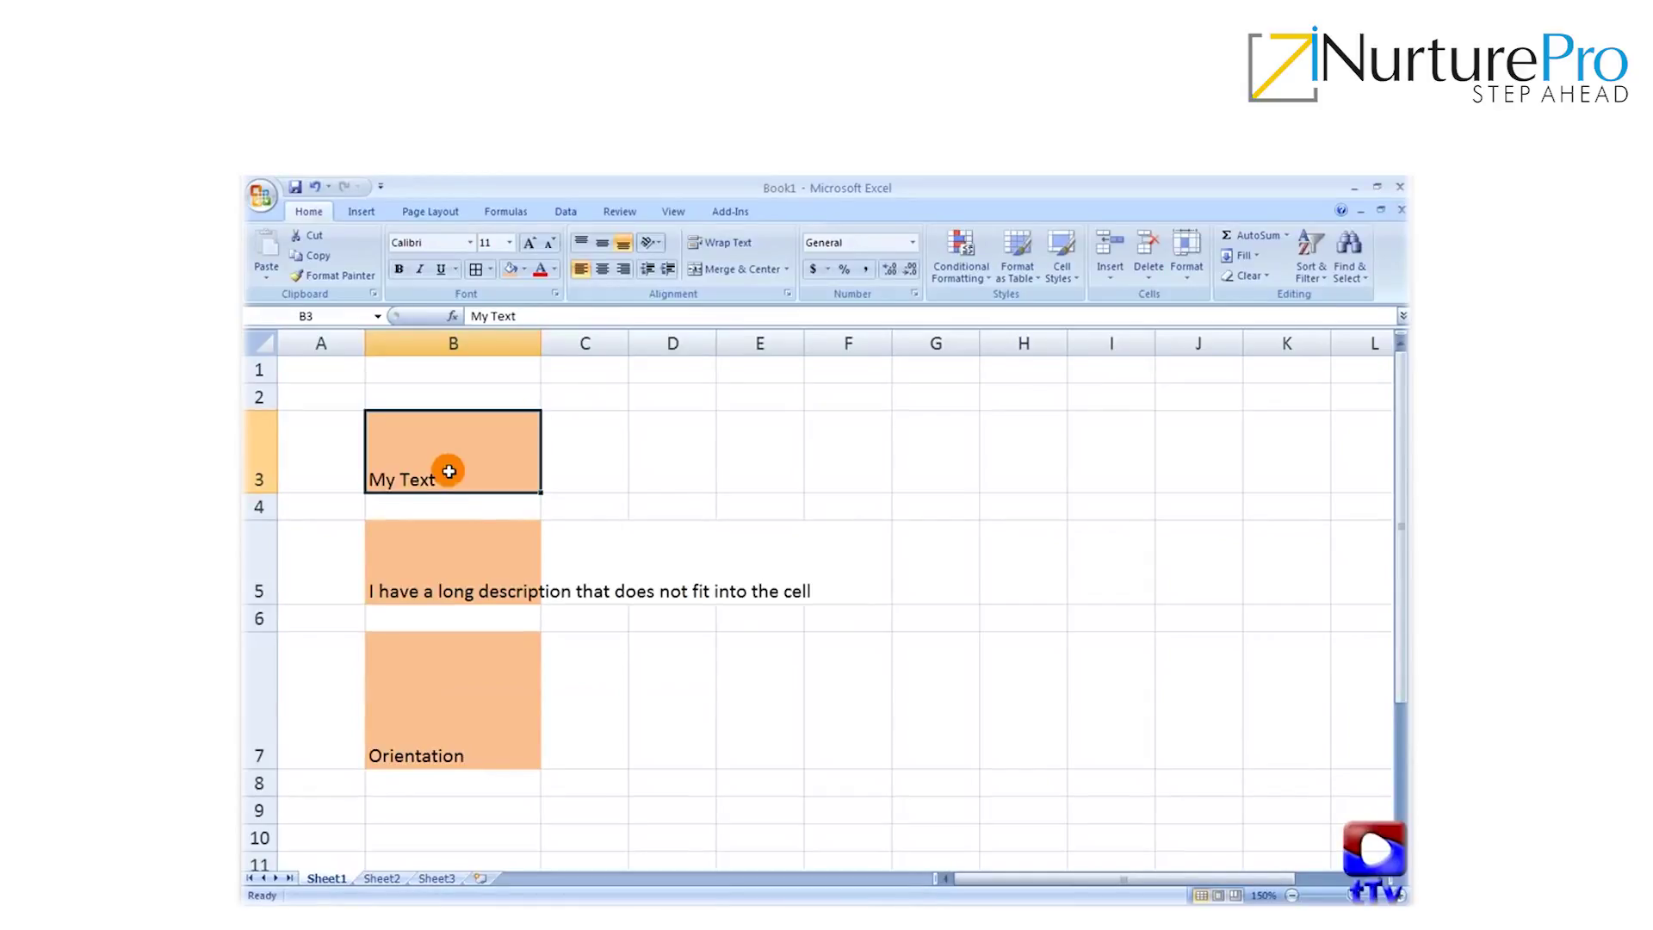
Try Top, Middle and Bottom Align on My Text in B3
left_click(580, 242)
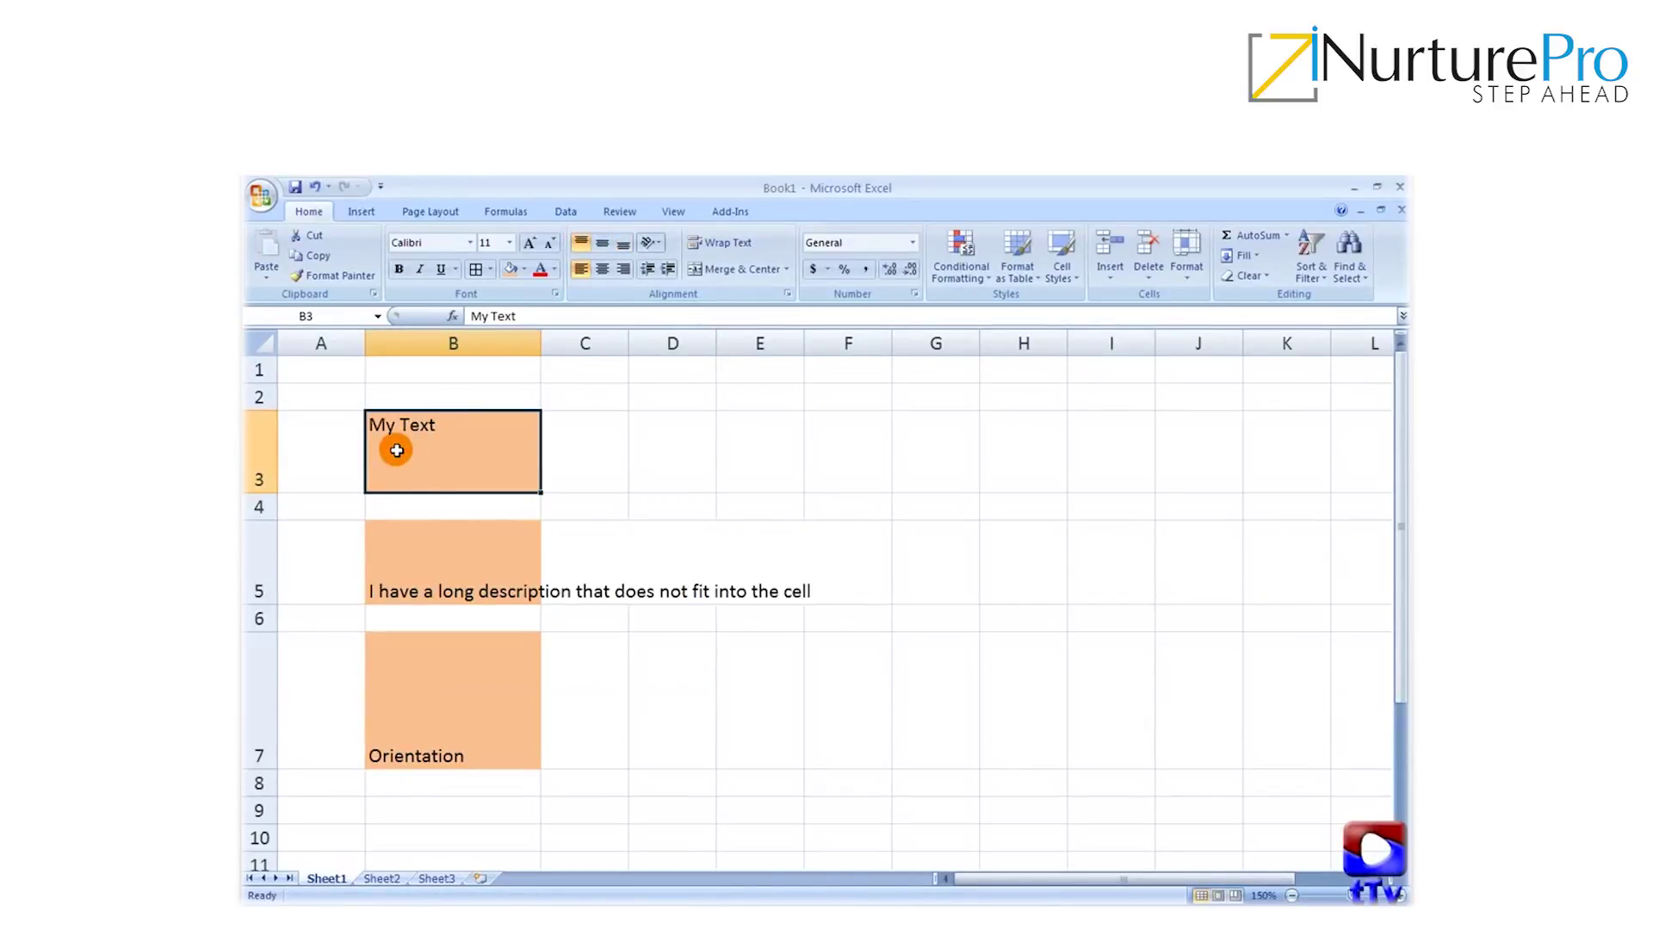
left_click(604, 242)
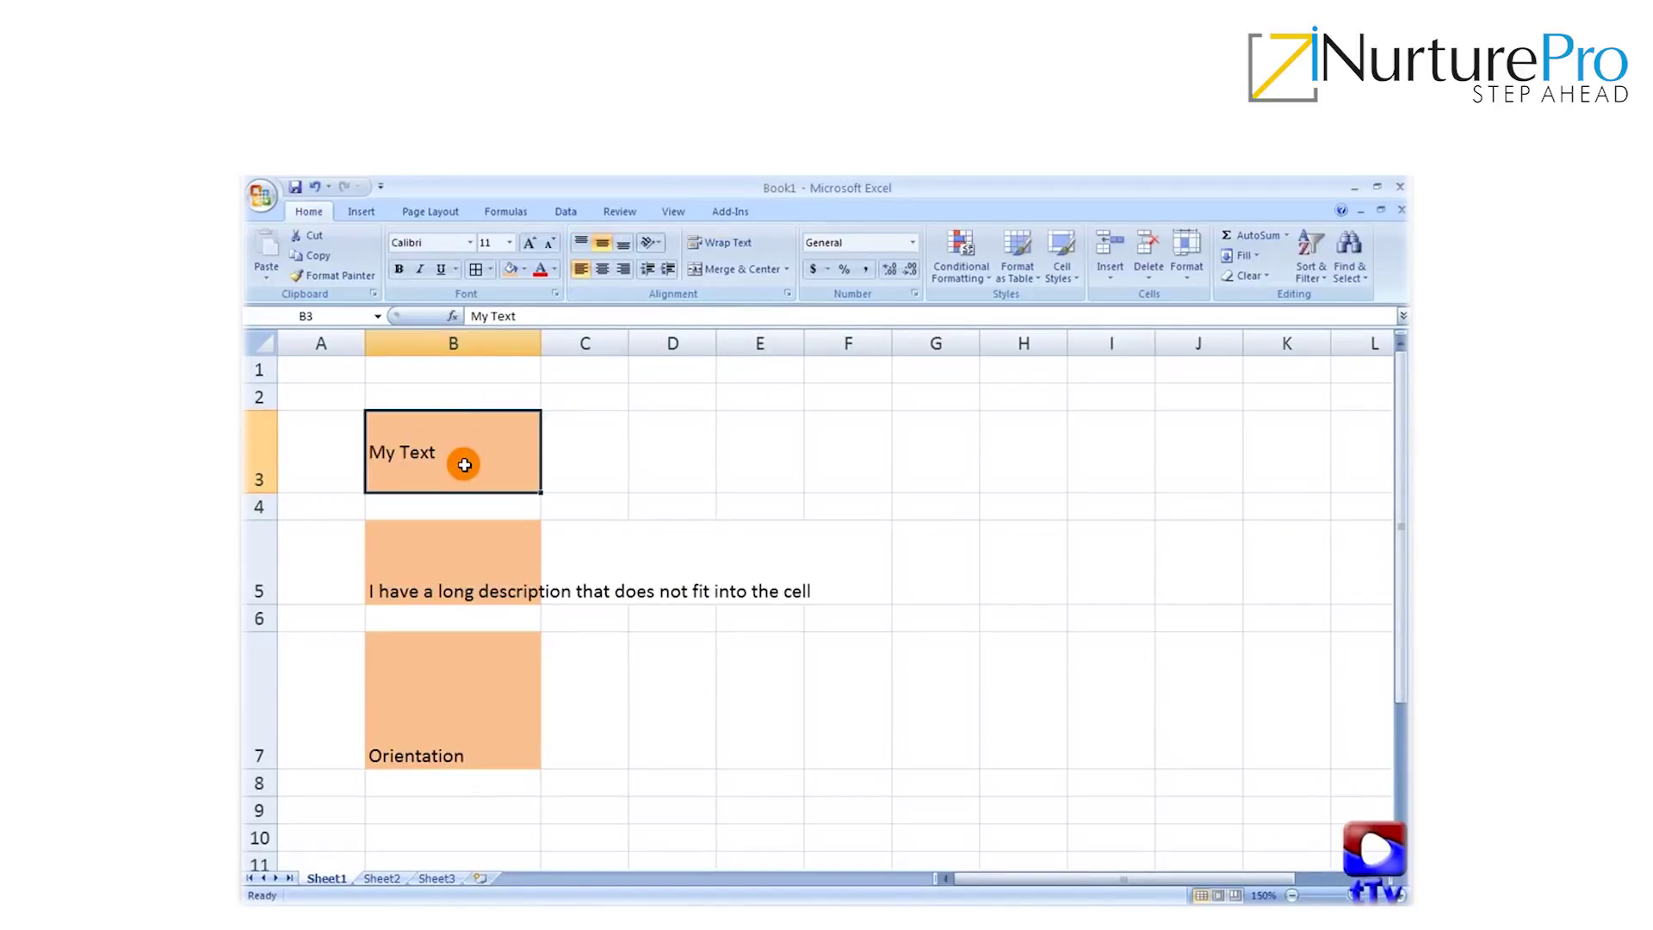
left_click(624, 245)
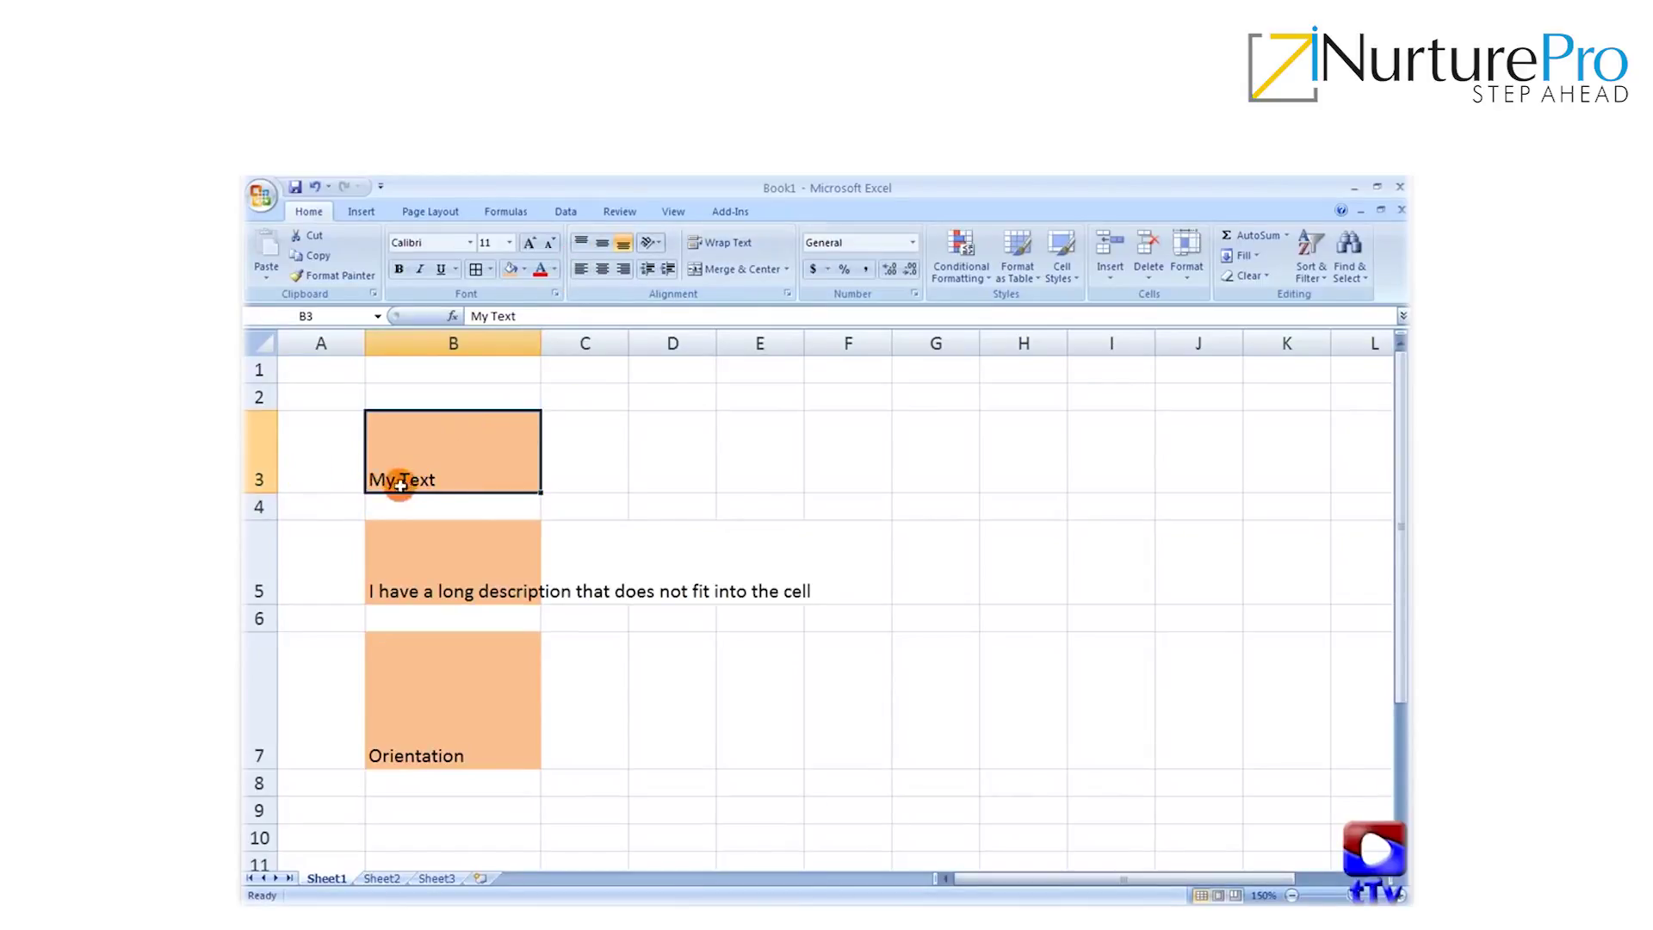
Try Center and Align Right, then leave B3 set to Center plus Middle Align
left_click(604, 272)
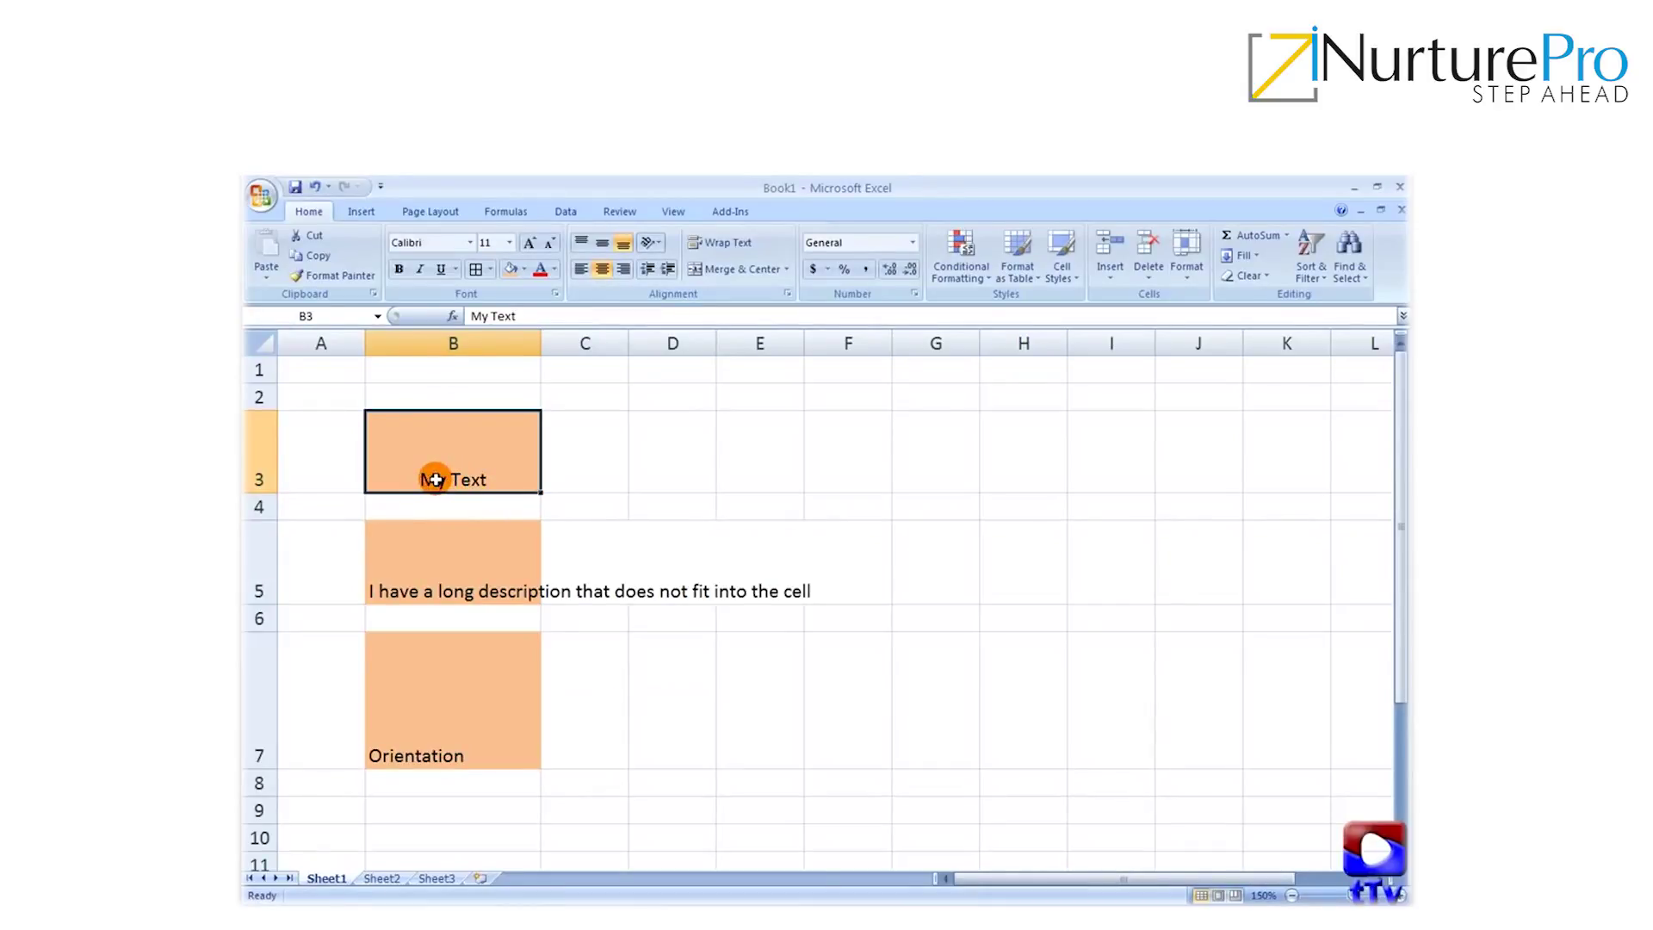
left_click(625, 272)
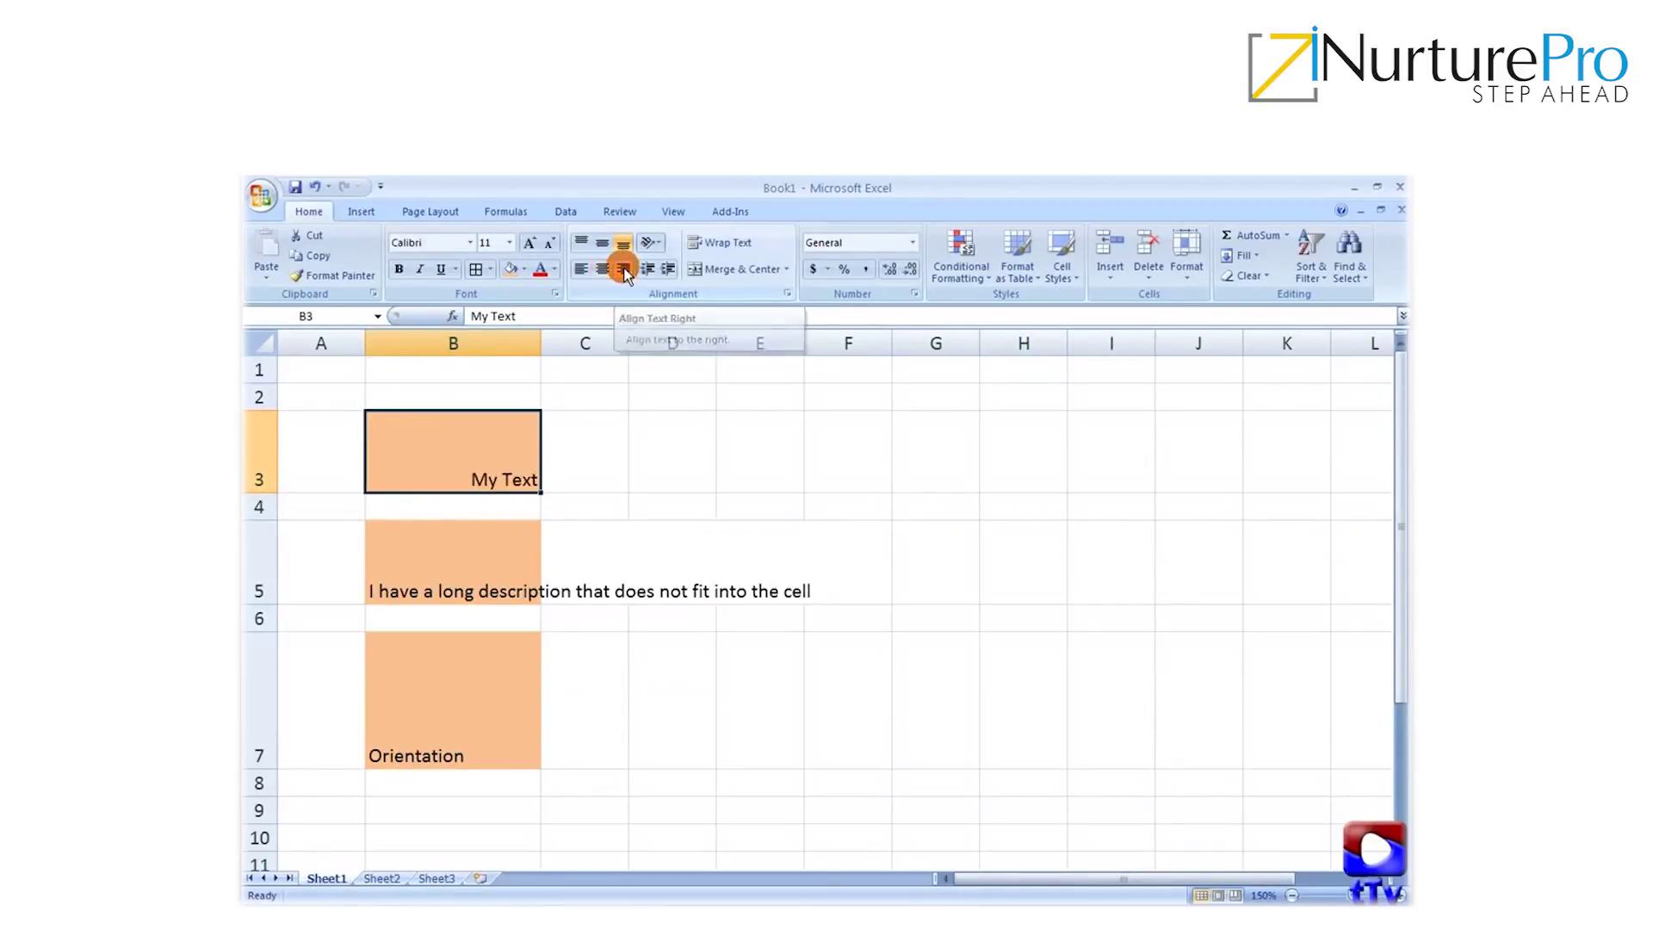
left_click(603, 269)
left_click(603, 242)
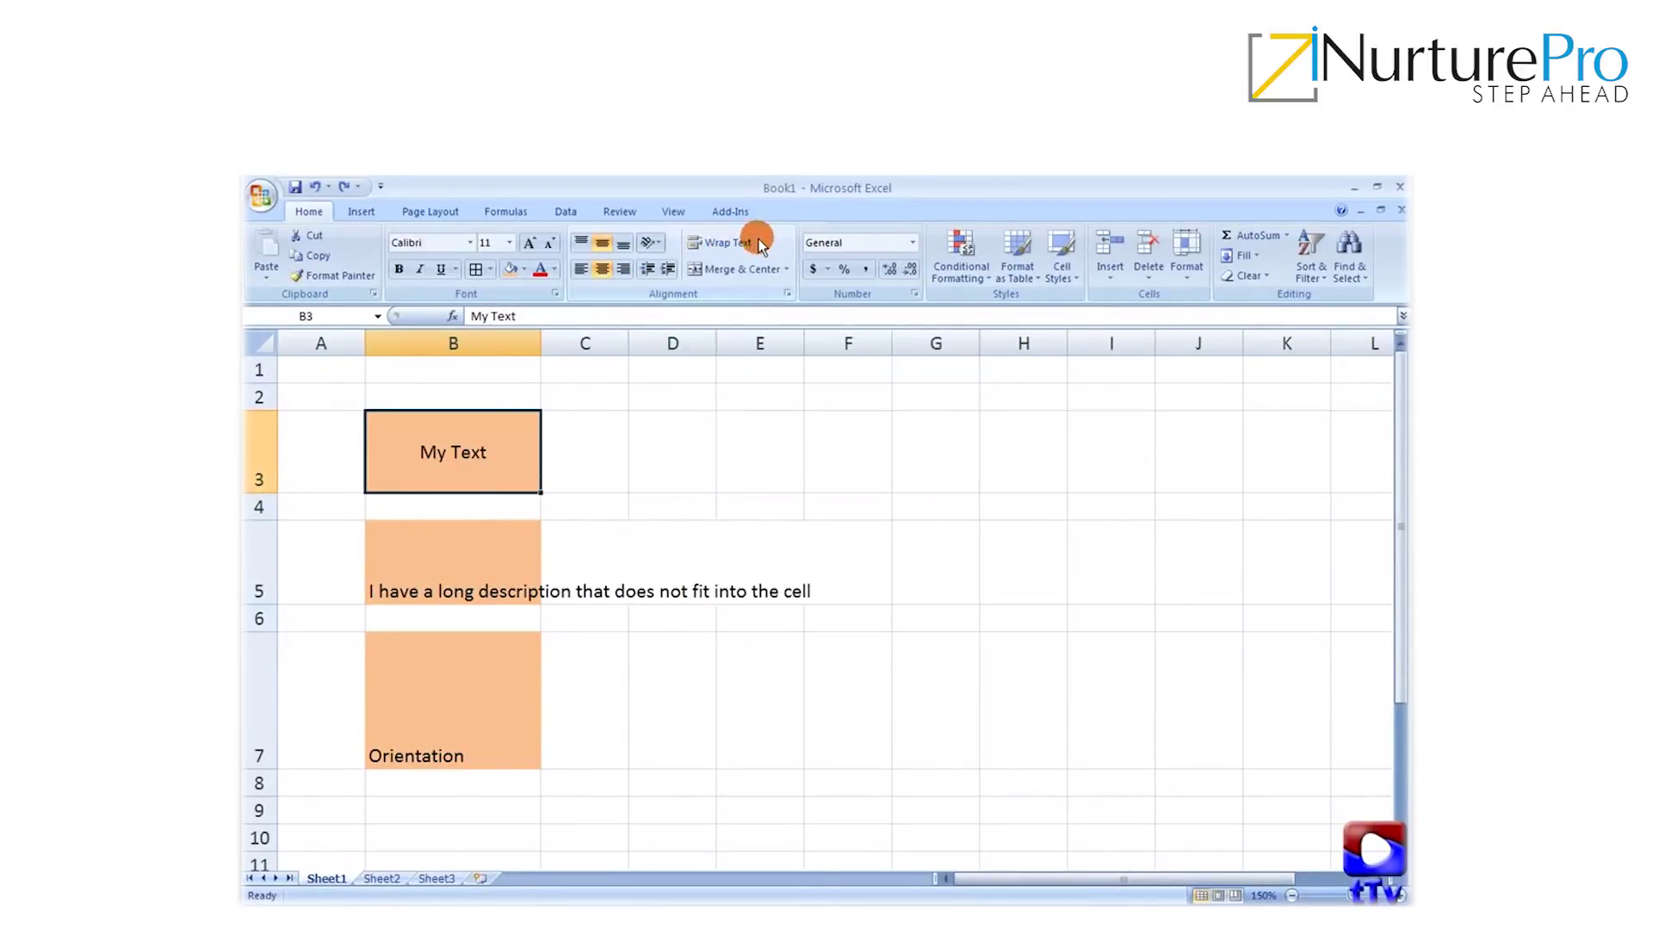
Wrap the long description in B5 and indent it two levels
left_click(436, 566)
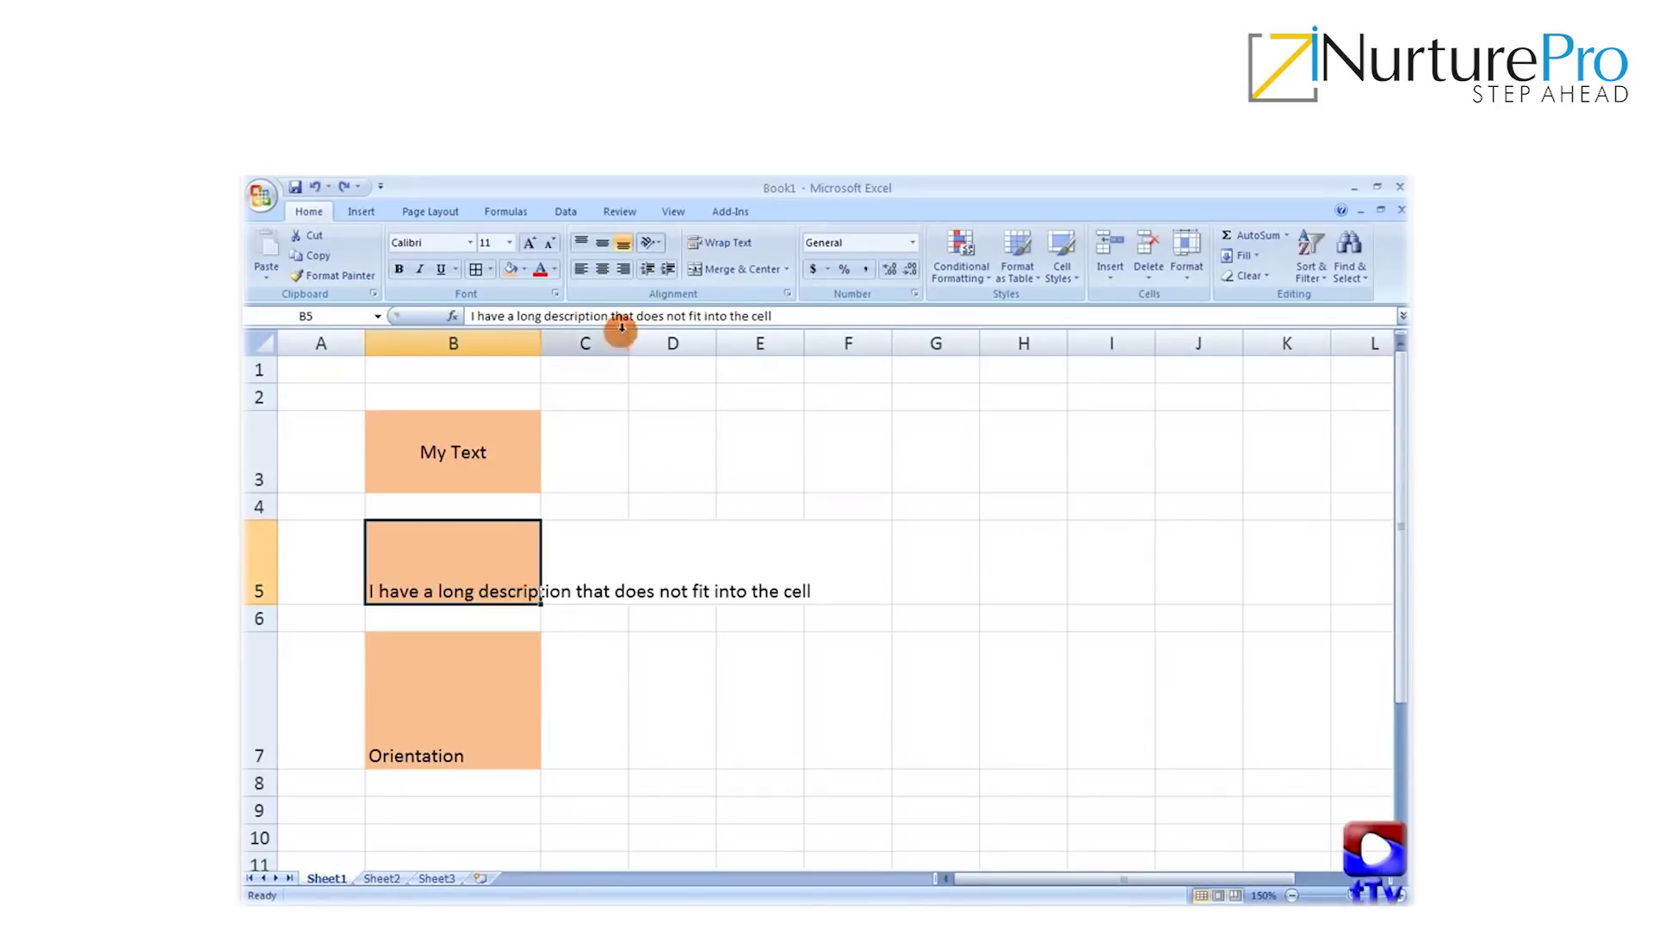
left_click(706, 248)
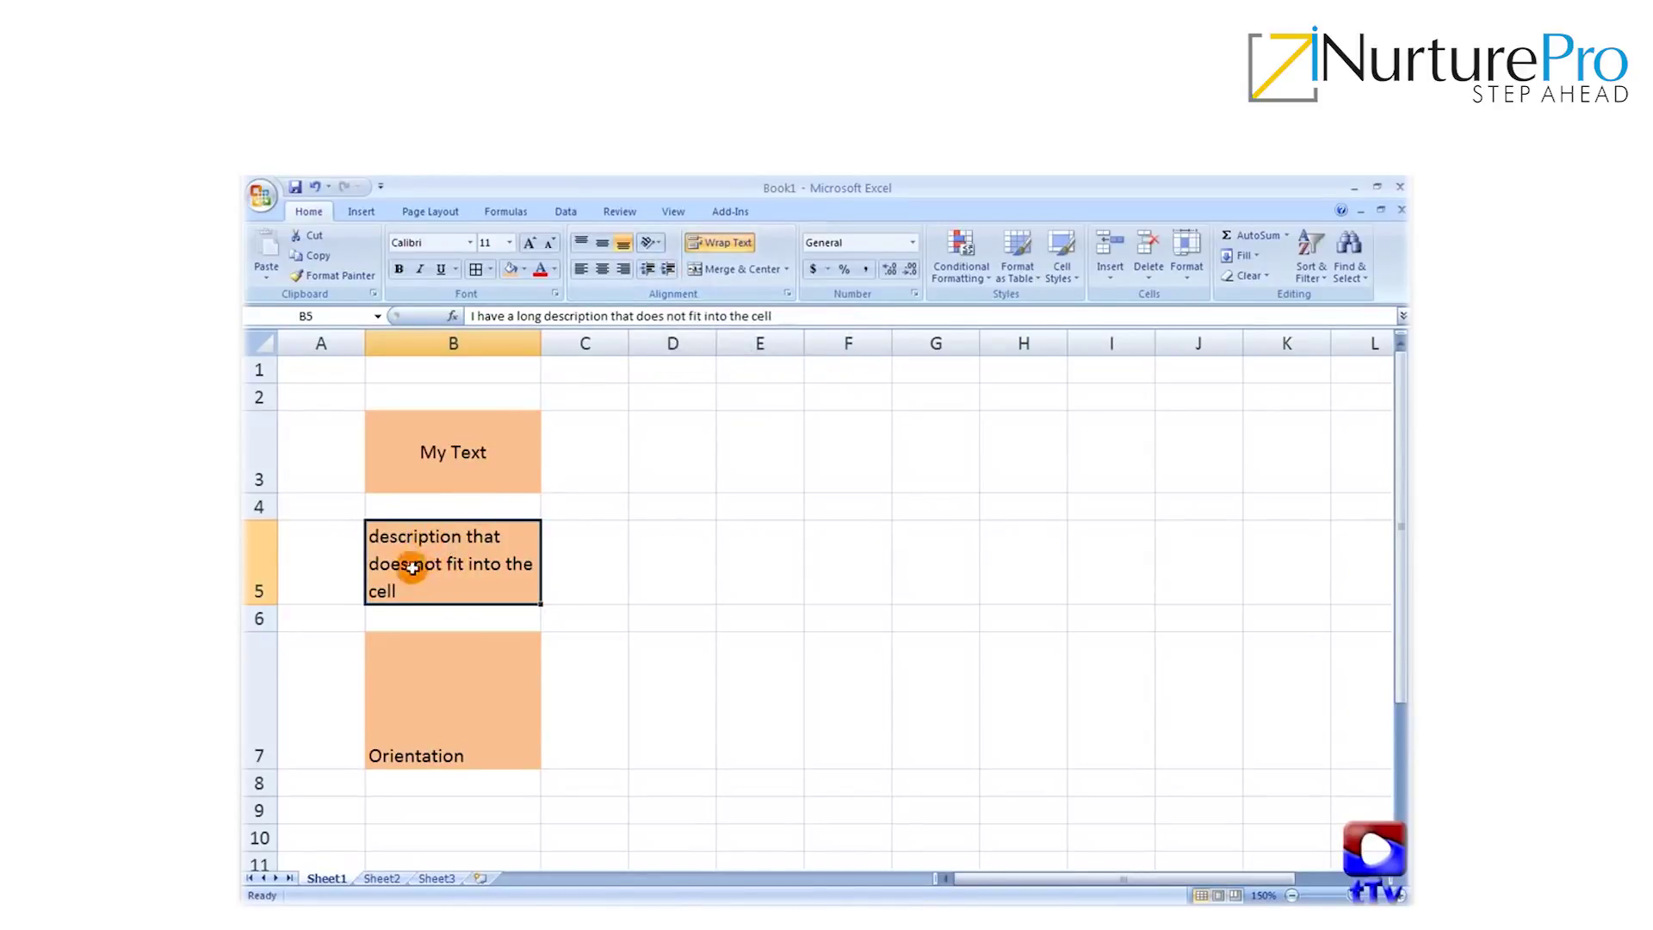
left_click(669, 269)
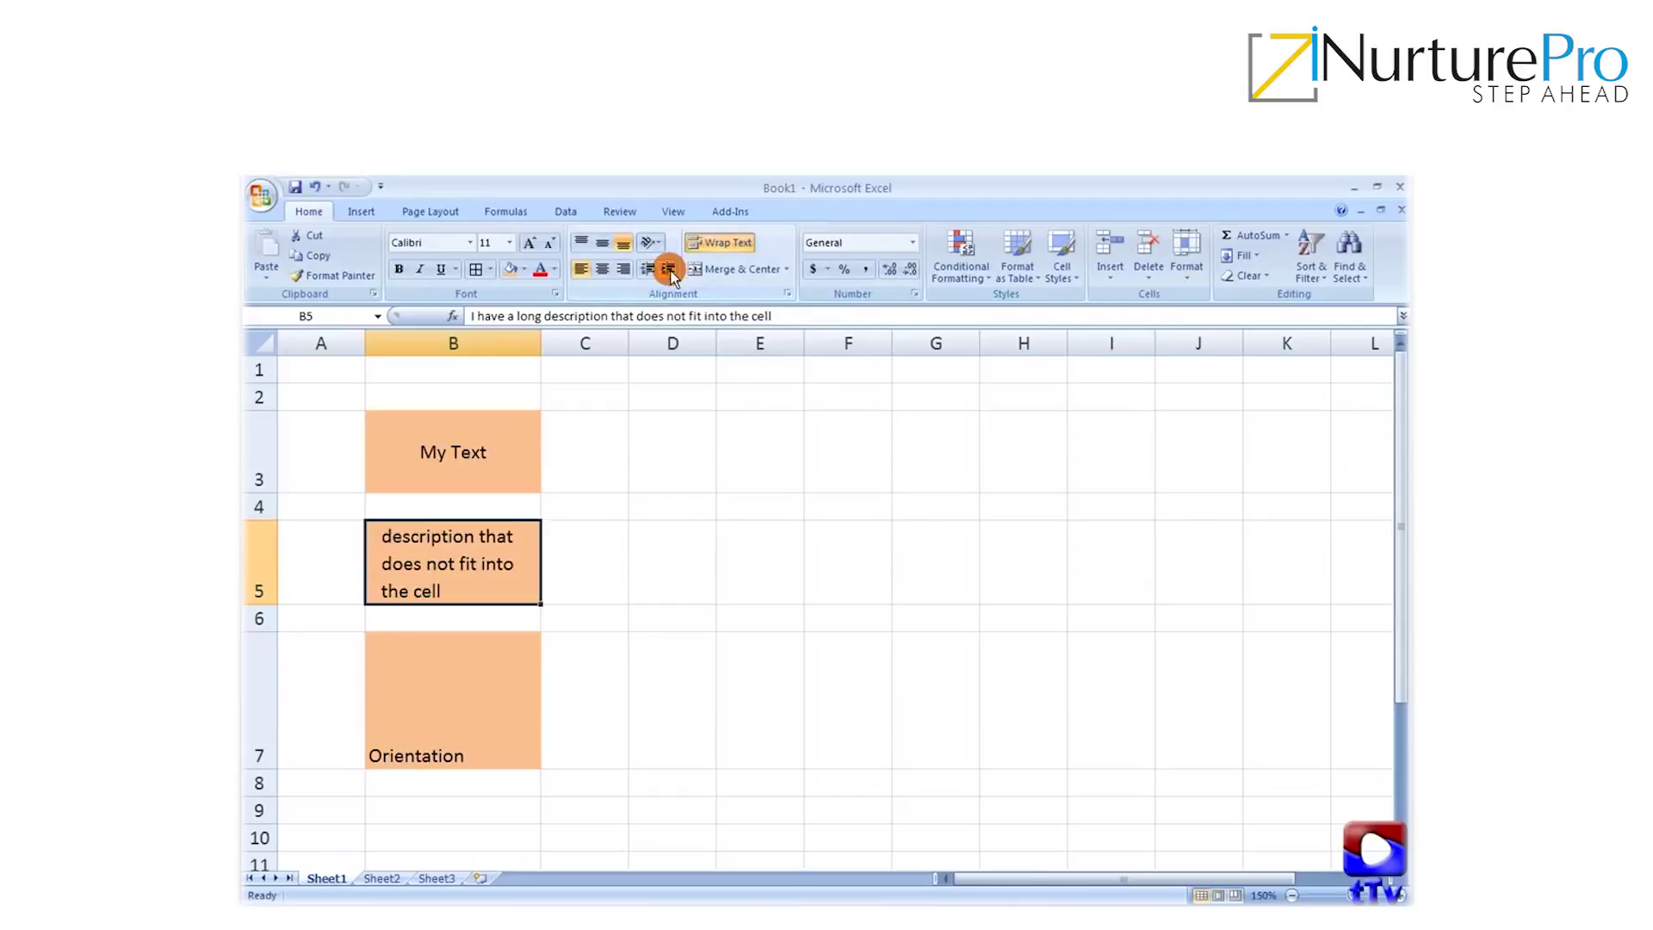
left_click(669, 270)
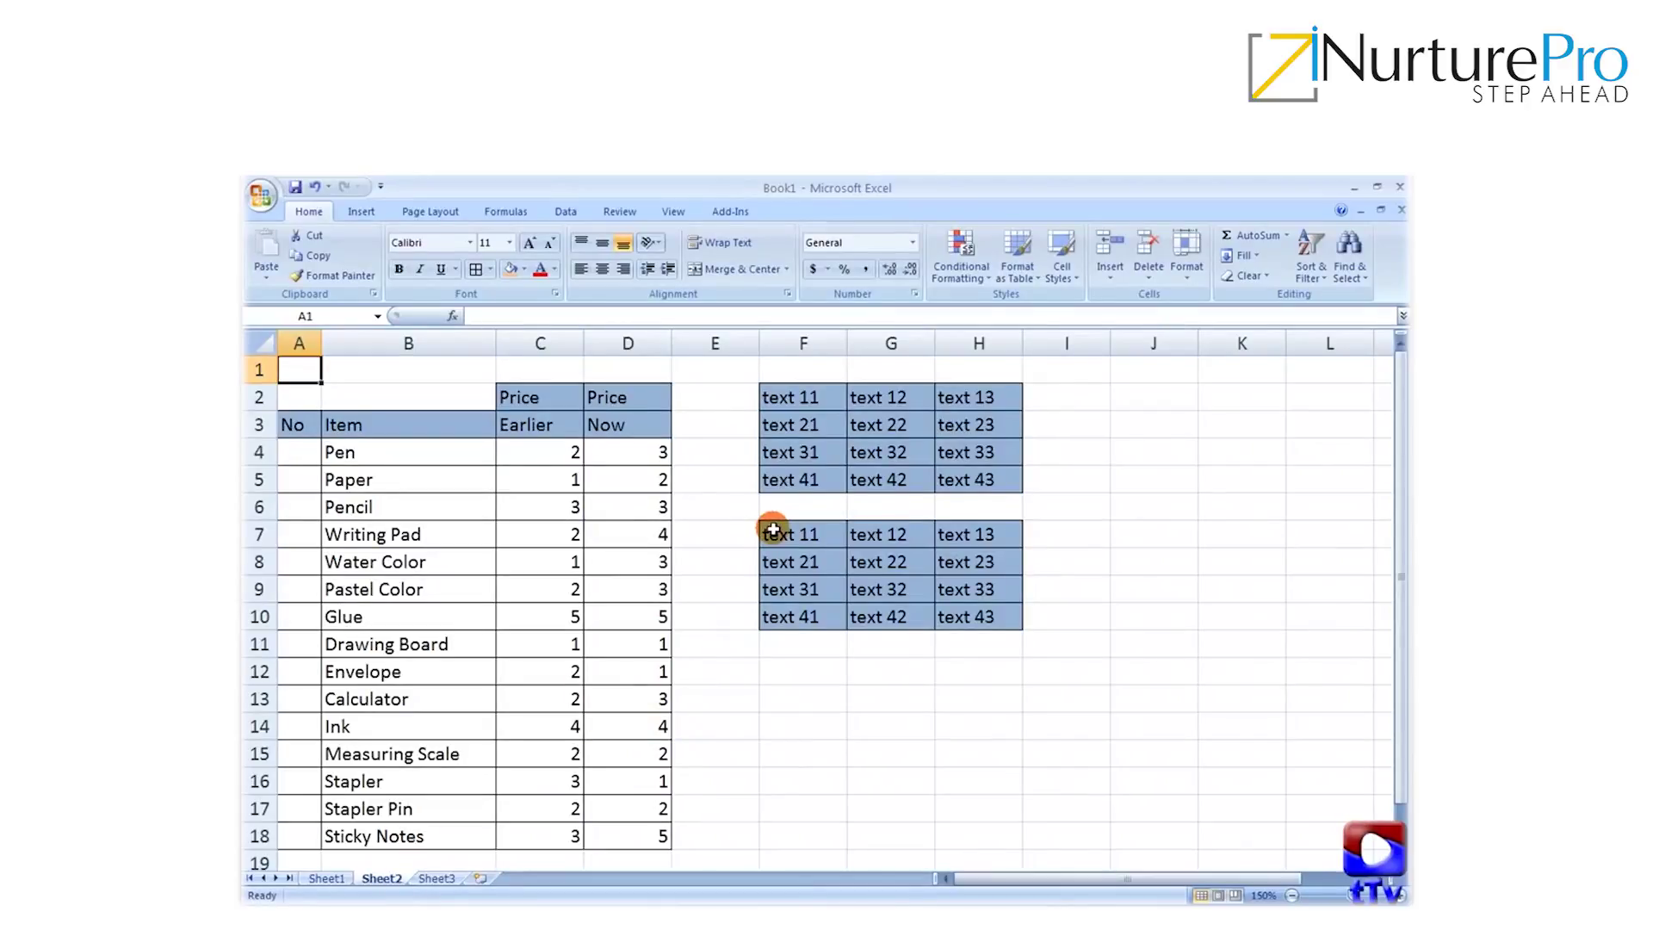
Merge and centre the Price headers C2:D2, accepting the keep-upper-left-value warning
left_click_drag(294, 401, 616, 830)
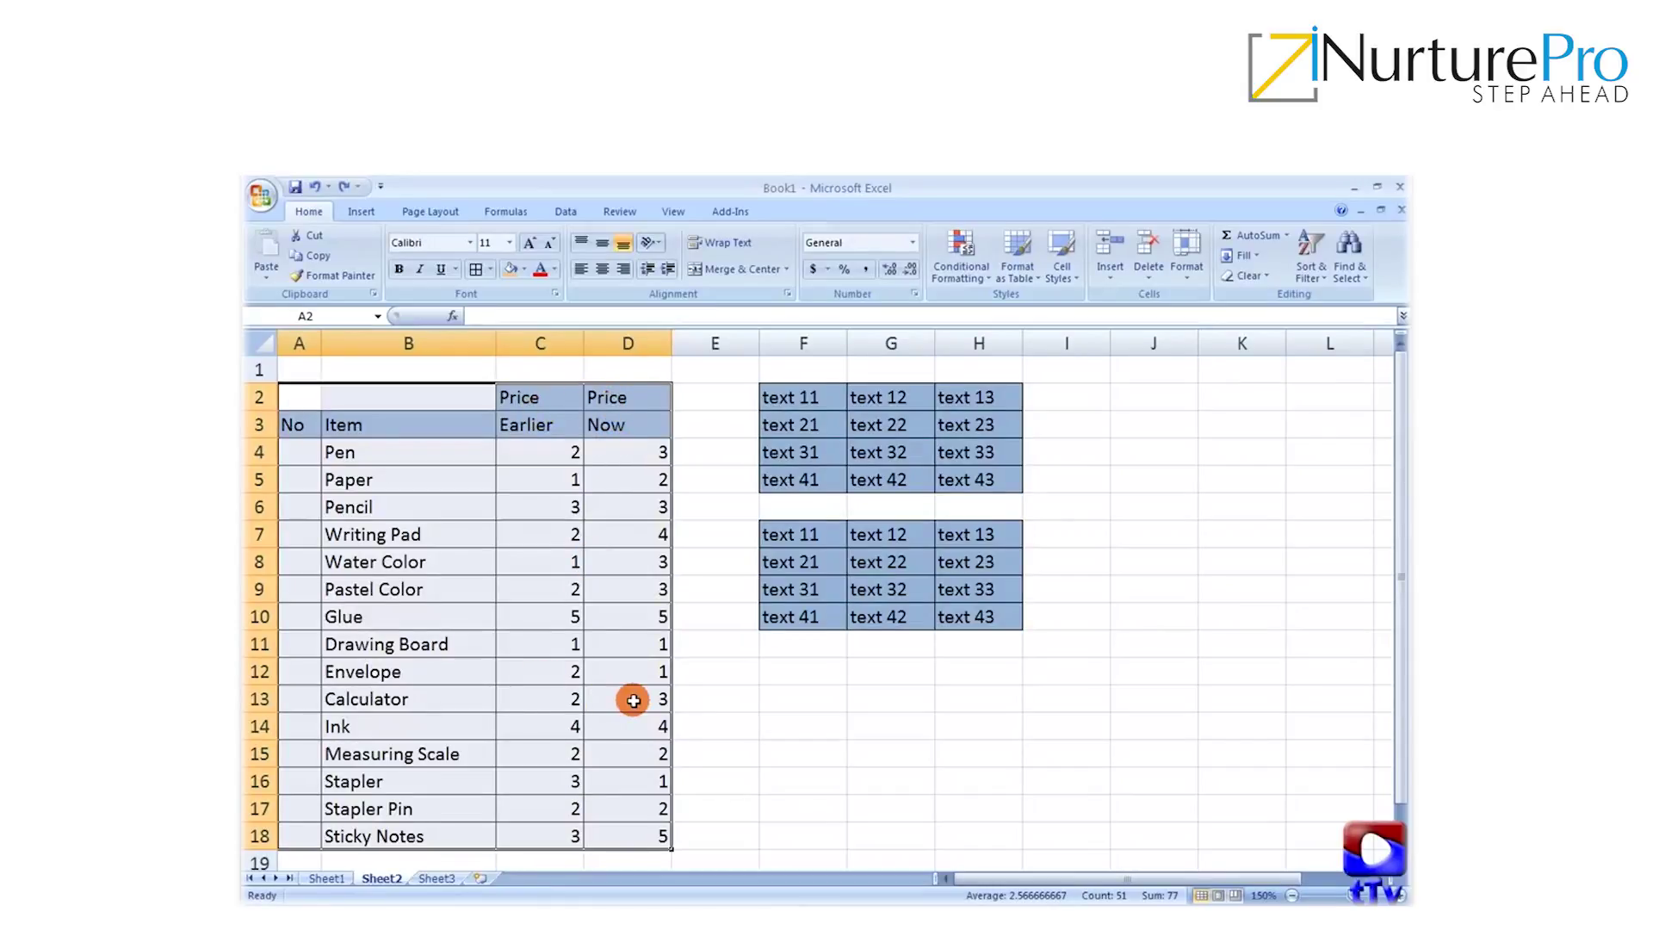
left_click(548, 404)
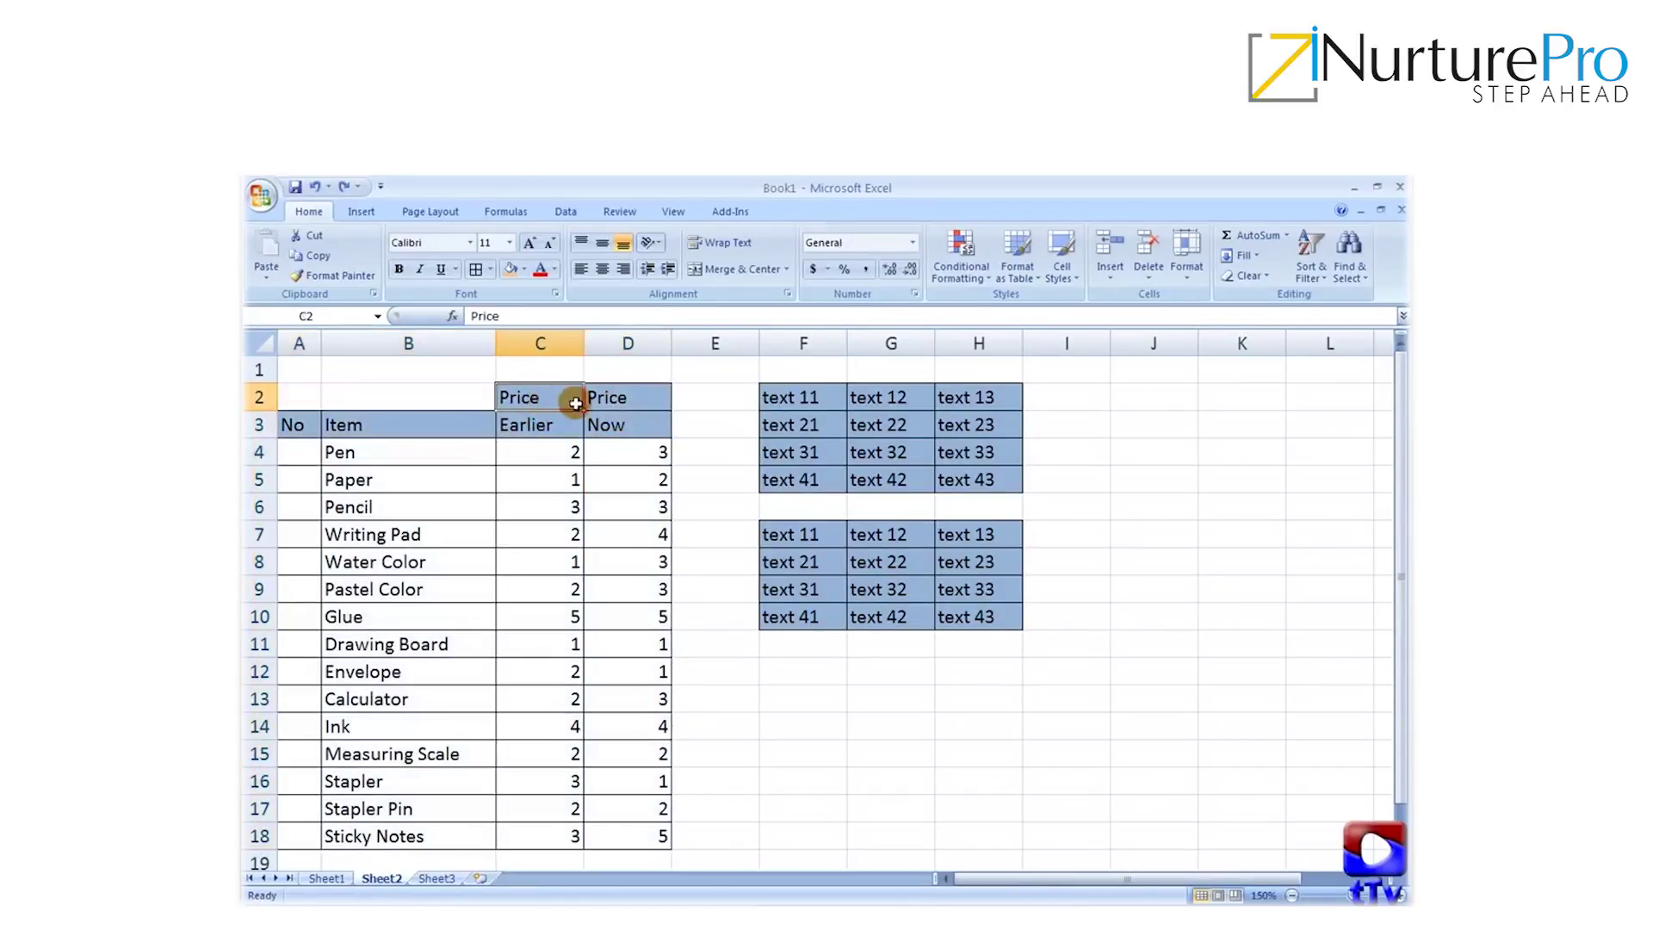
left_click_drag(548, 403, 596, 398)
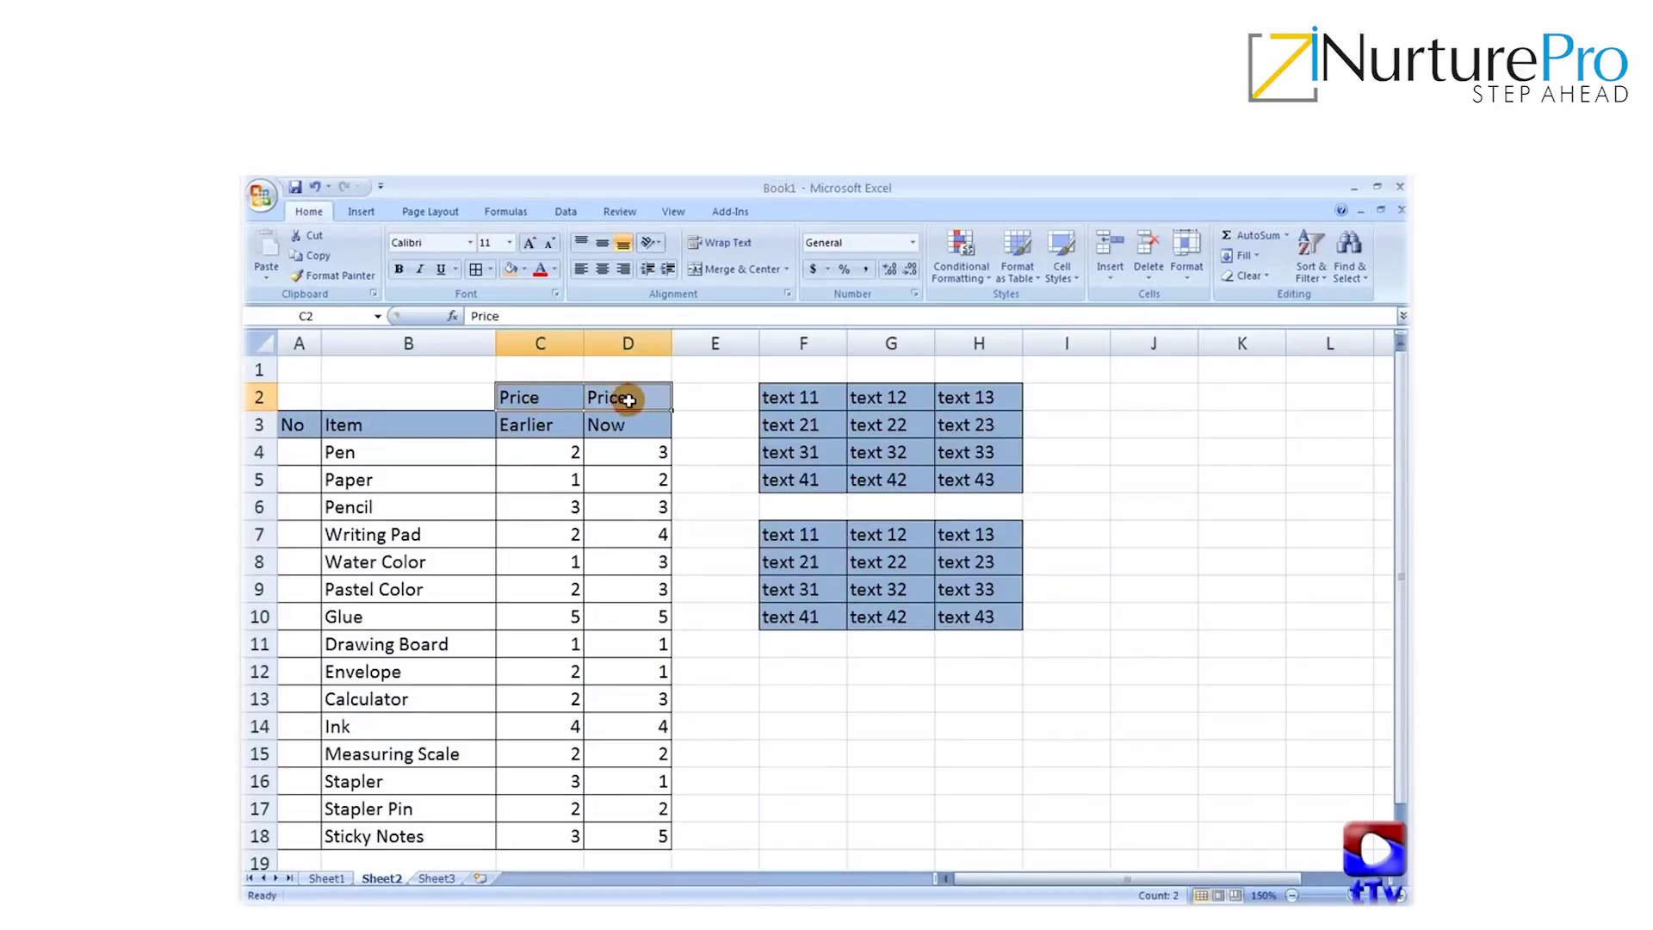
left_click(716, 270)
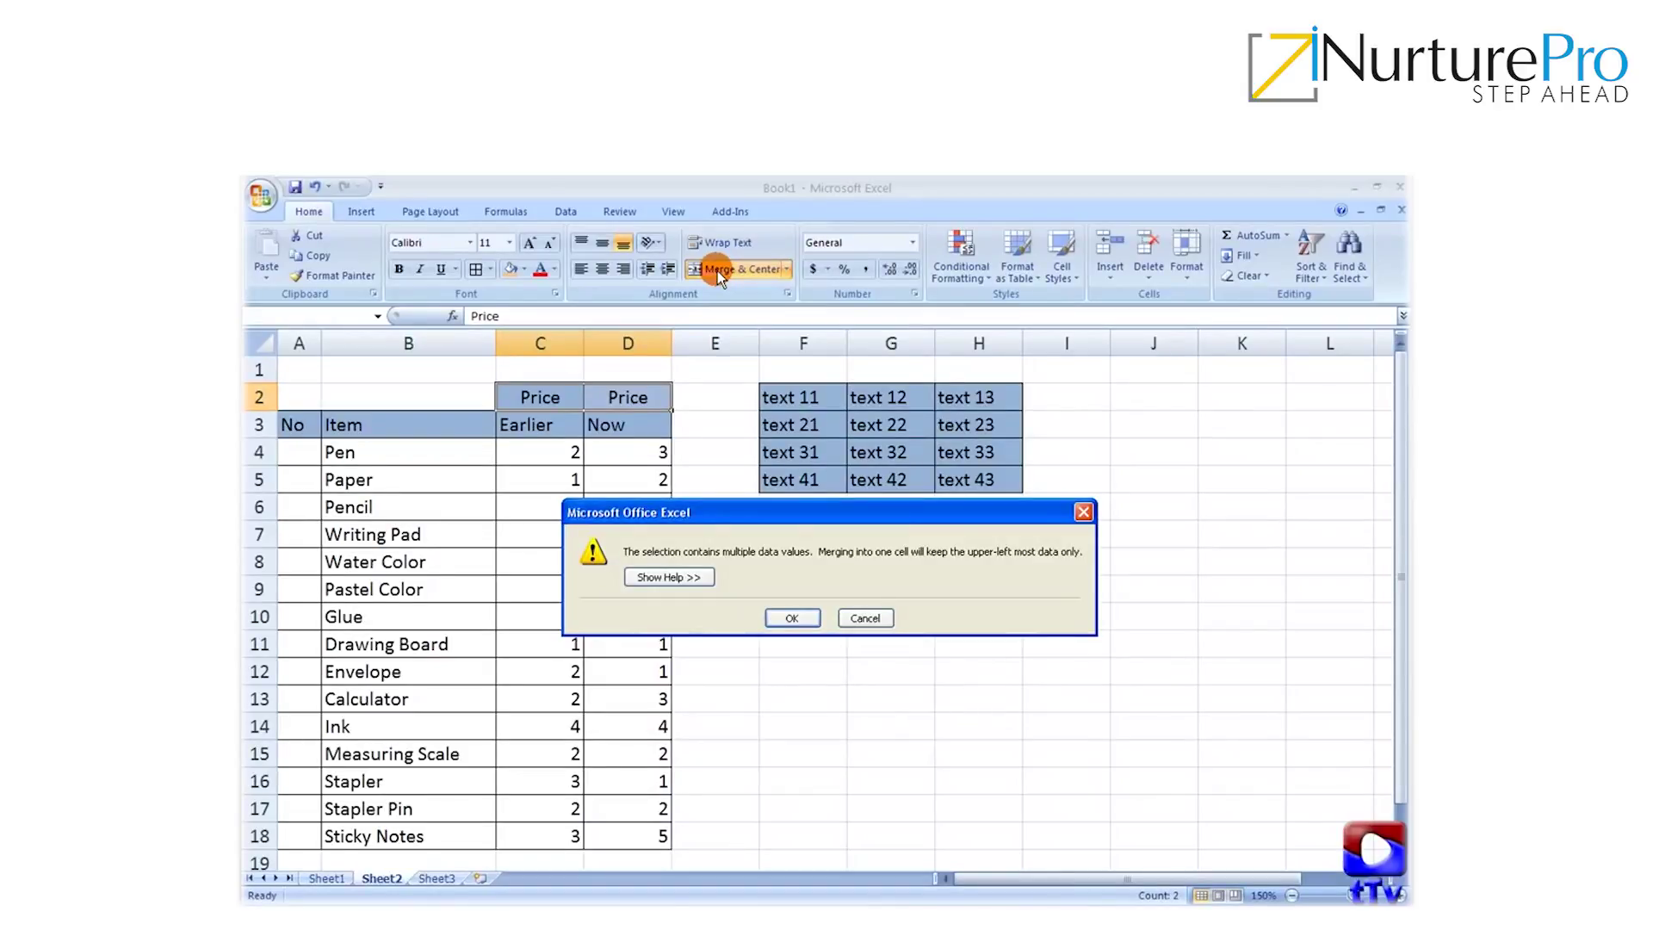
left_click(786, 618)
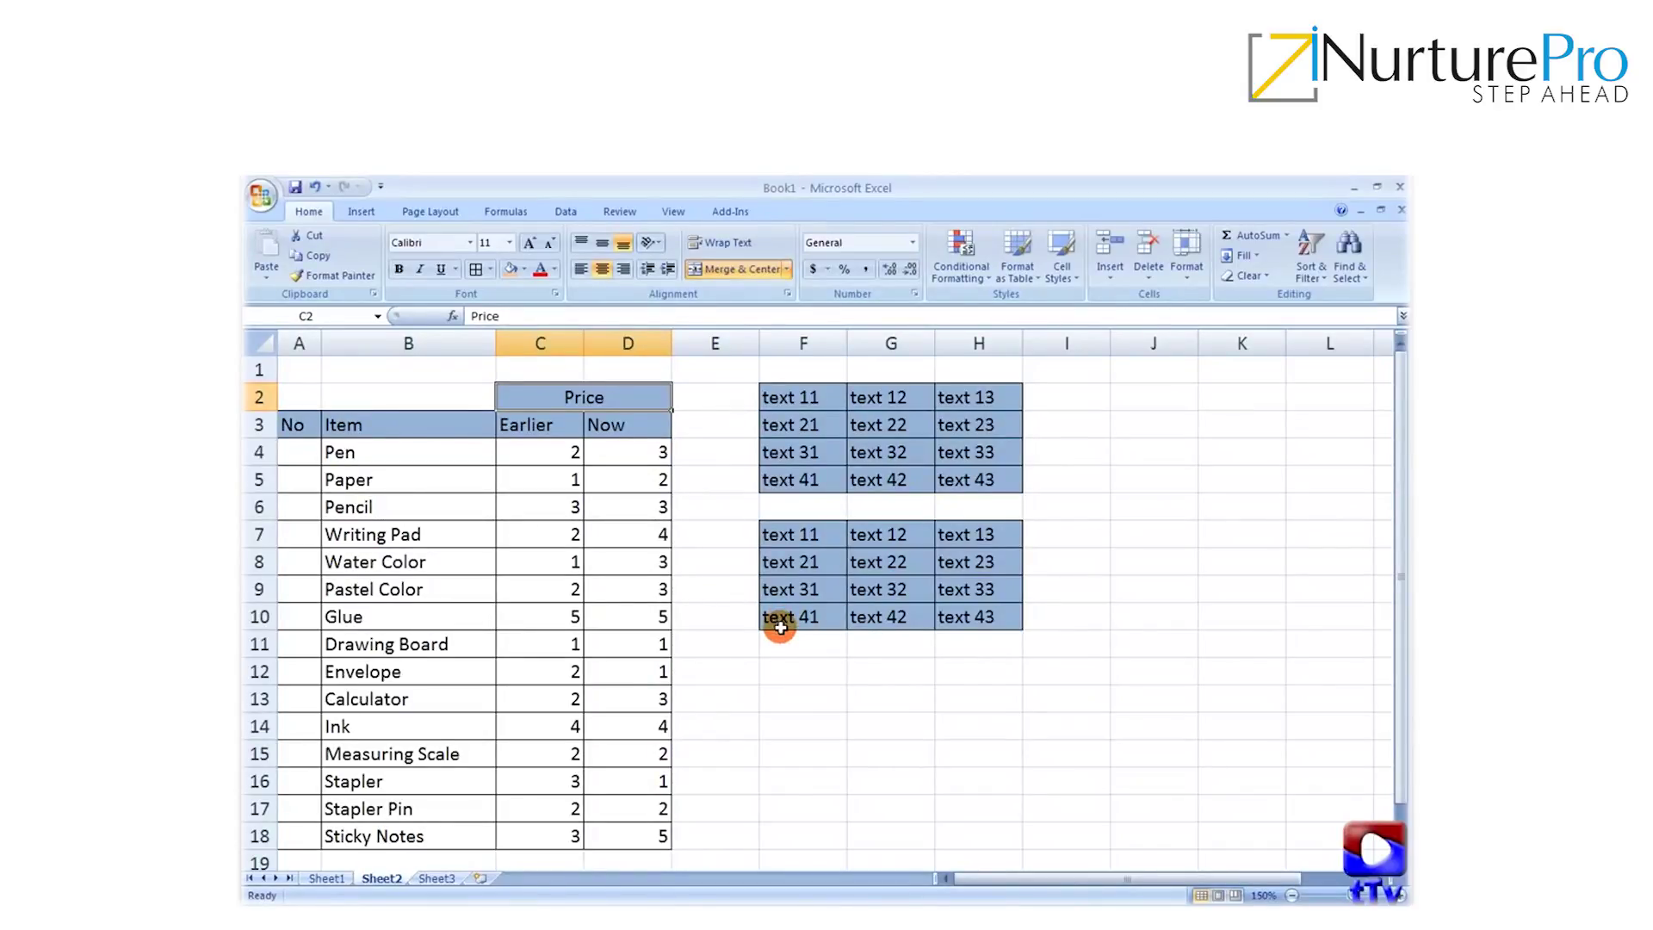
Unmerge the Price heading, then reselect C2:D2 and reopen the Merge & Center options
left_click(786, 270)
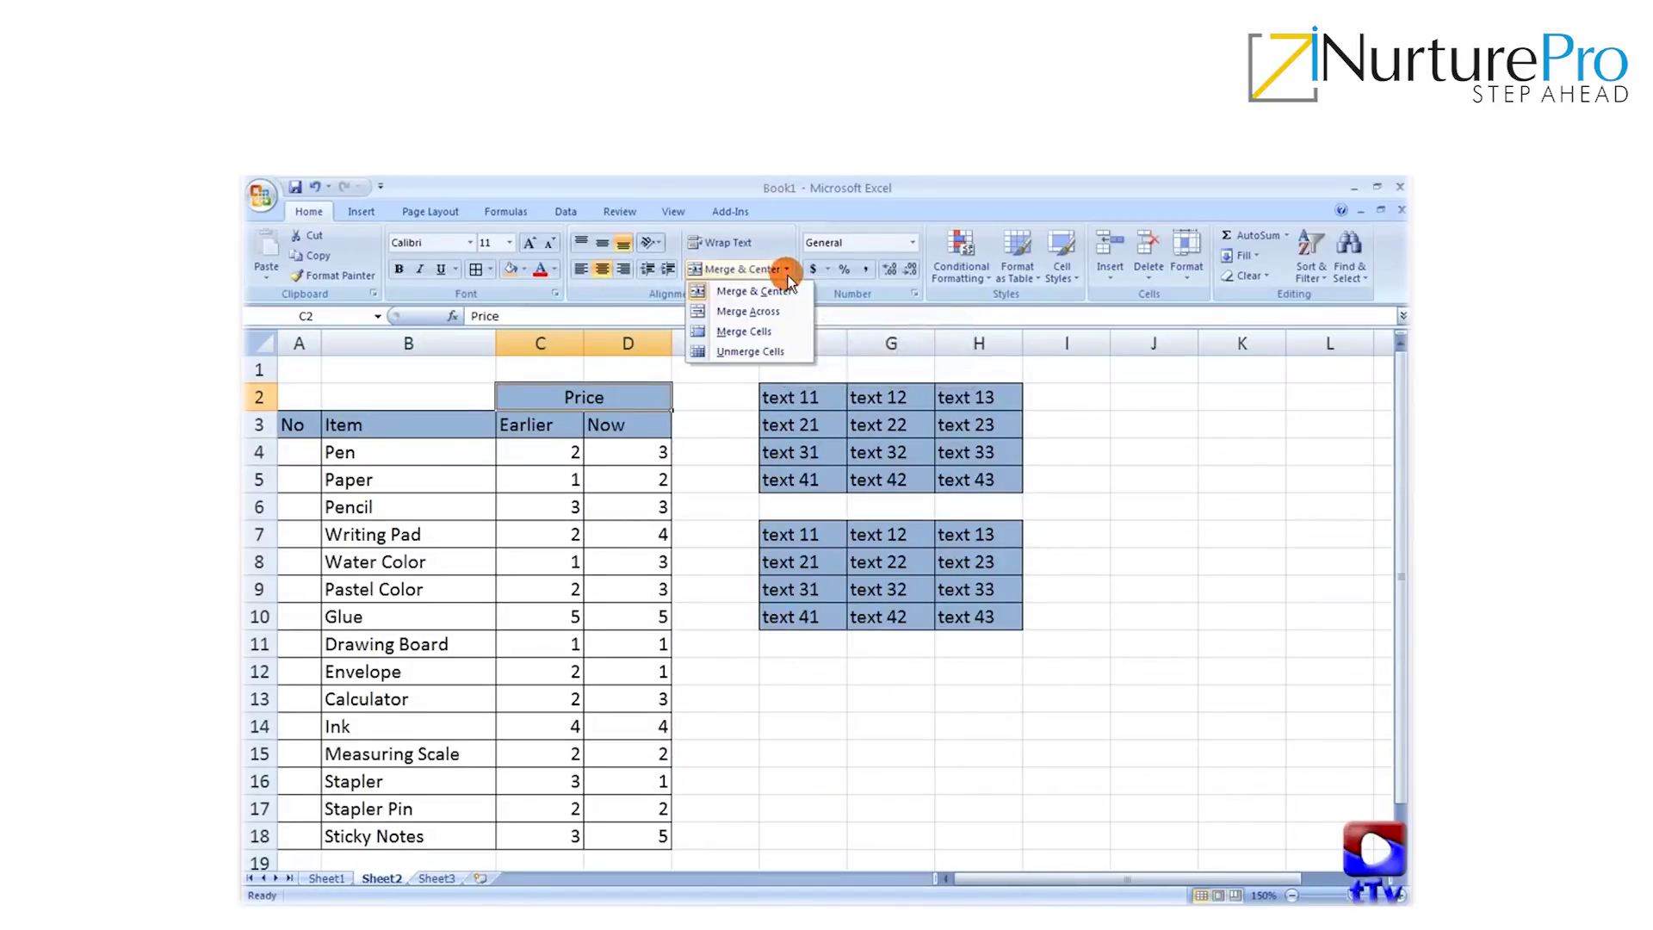
left_click(752, 352)
left_click(628, 397)
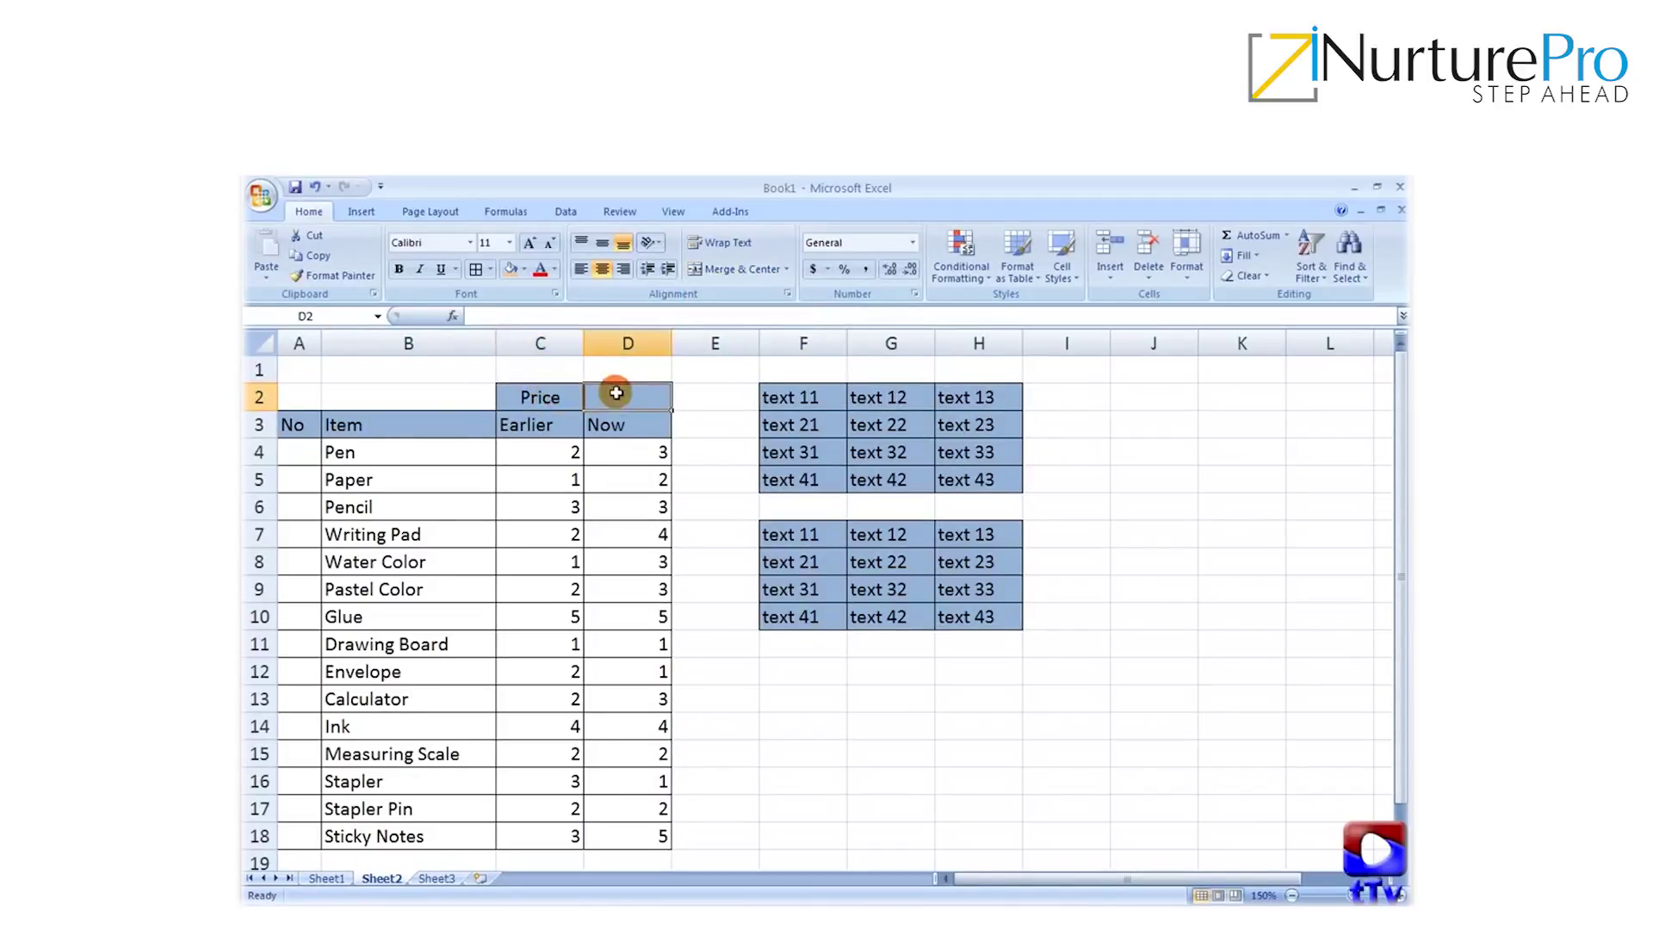
left_click(561, 397)
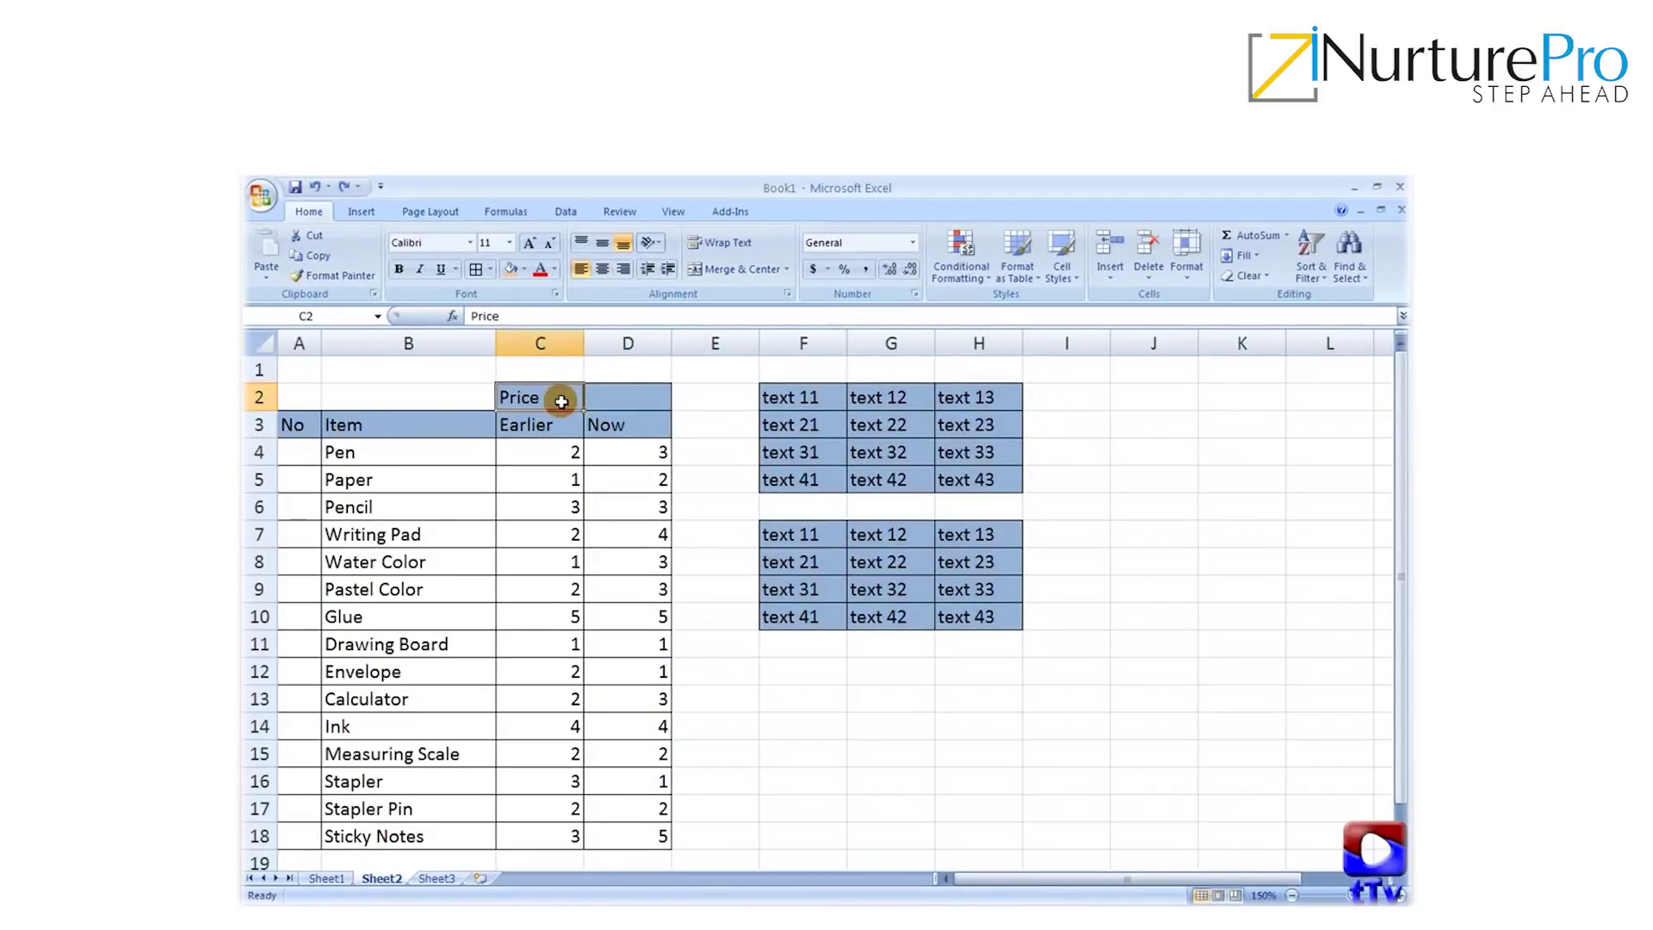
left_click_drag(561, 401, 637, 398)
left_click(786, 269)
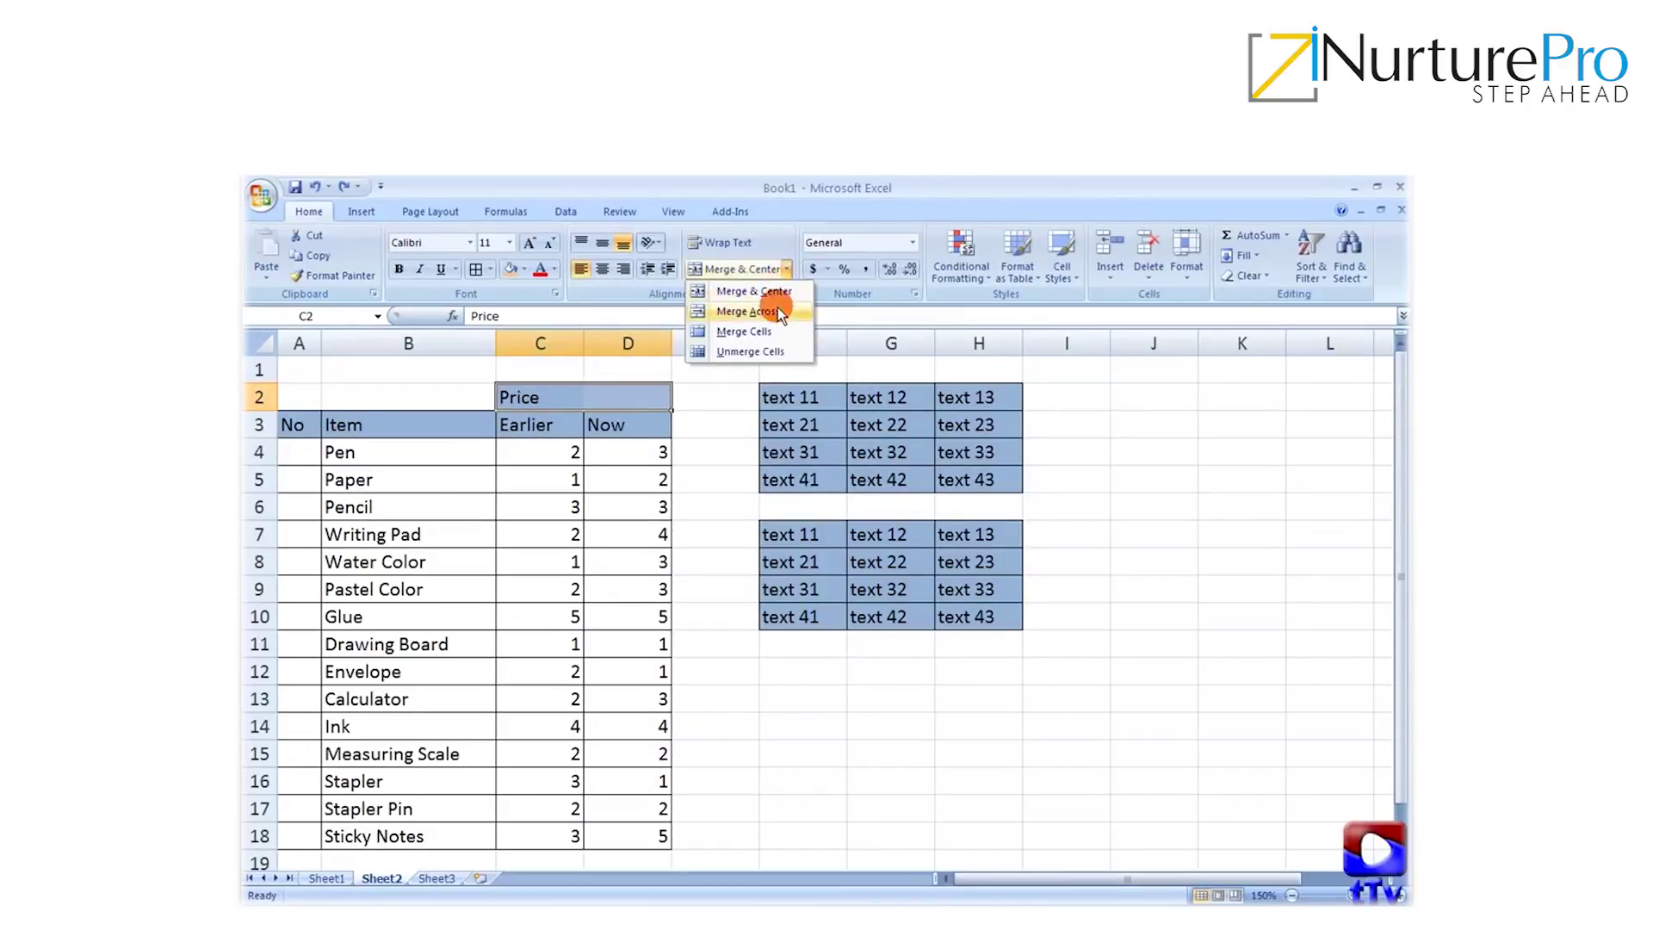